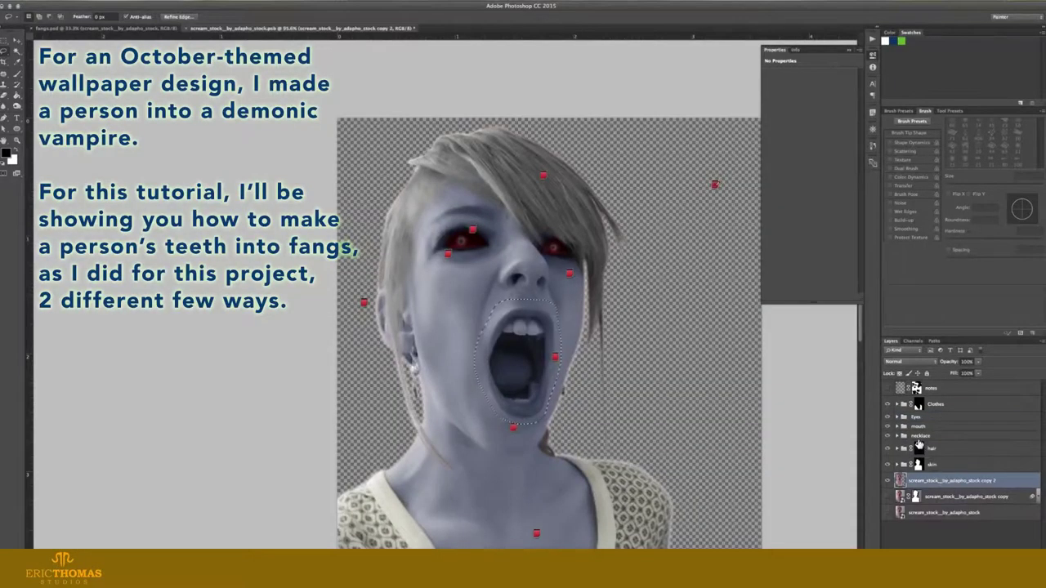
Move Layer 12 into the mouth group and place the group below the skin layer
drag(921, 456, 921, 439)
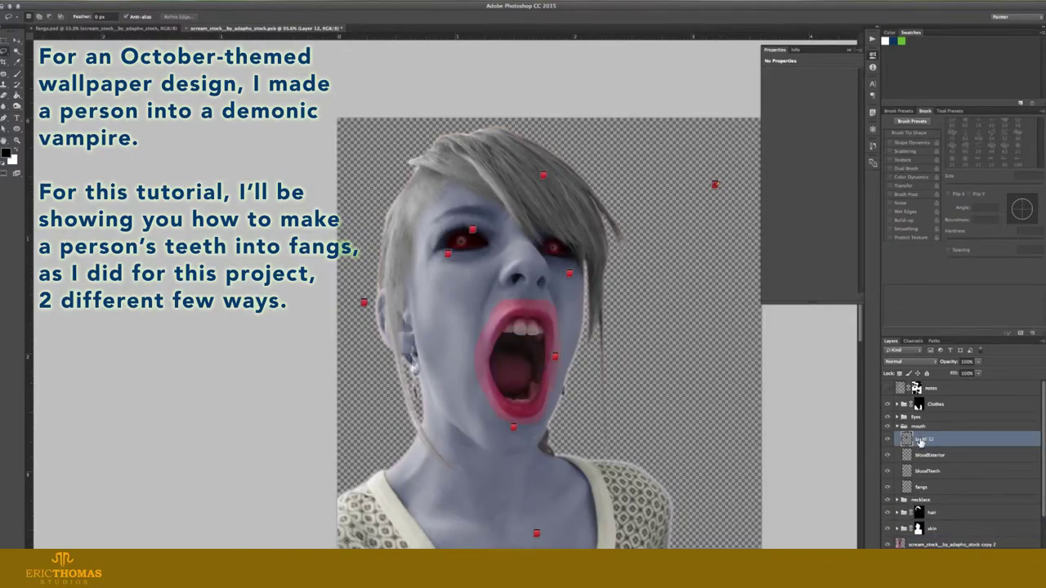
click(903, 428)
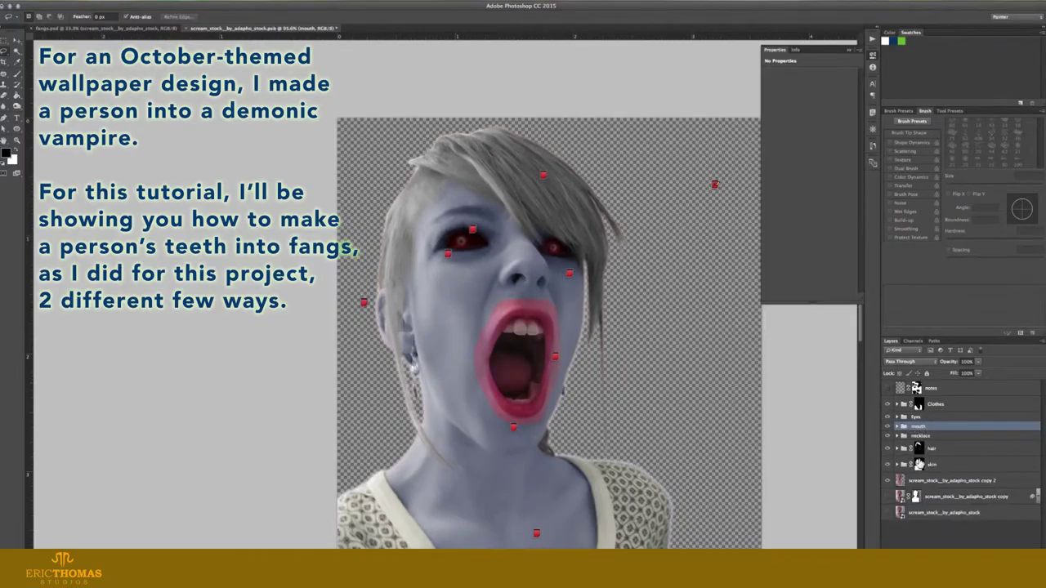
drag(920, 428, 926, 465)
click(897, 469)
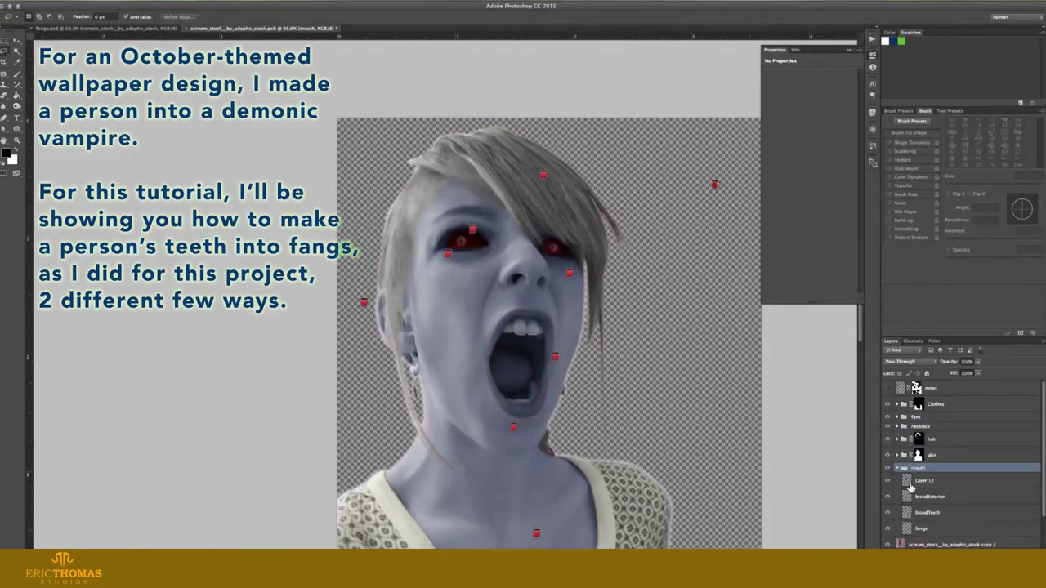
Magic Wand-select the inner mouth opening on Layer 12
key(w)
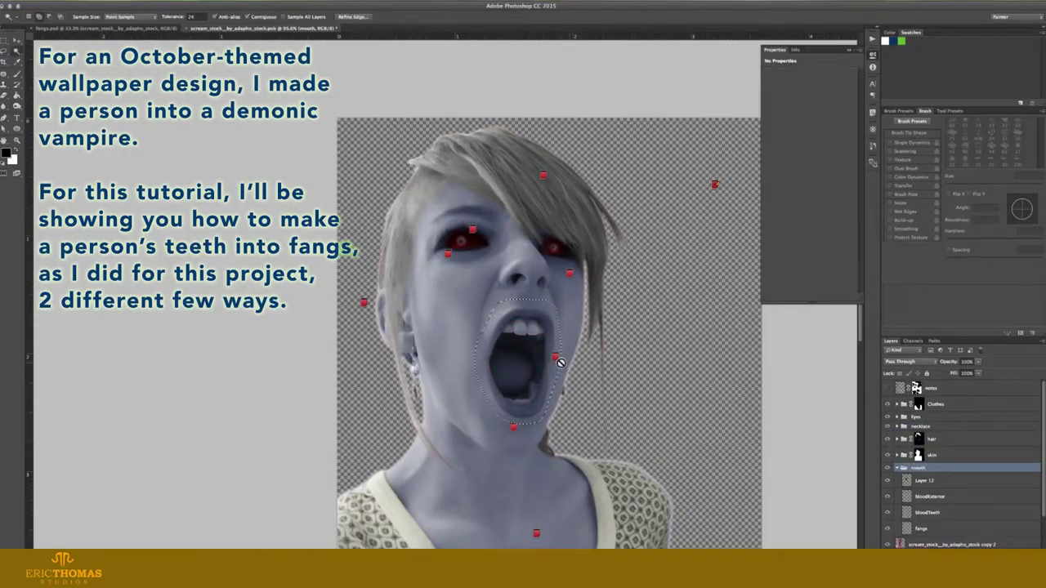
click(944, 482)
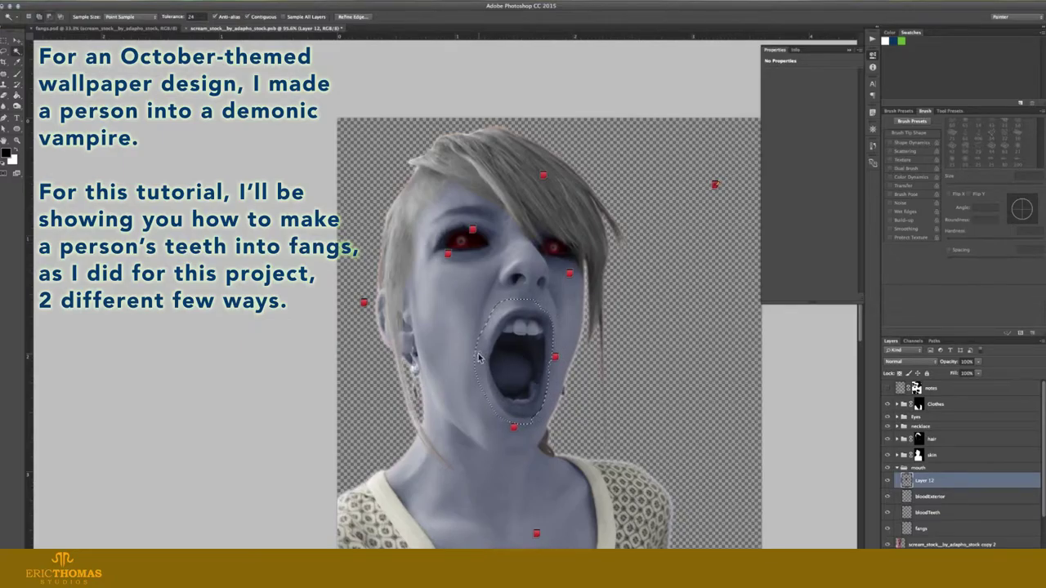
alt+click(482, 359)
Set Magic Wand tolerance to 18 and trim the selection fragments above the upper lip
double_click(191, 17)
text(18)
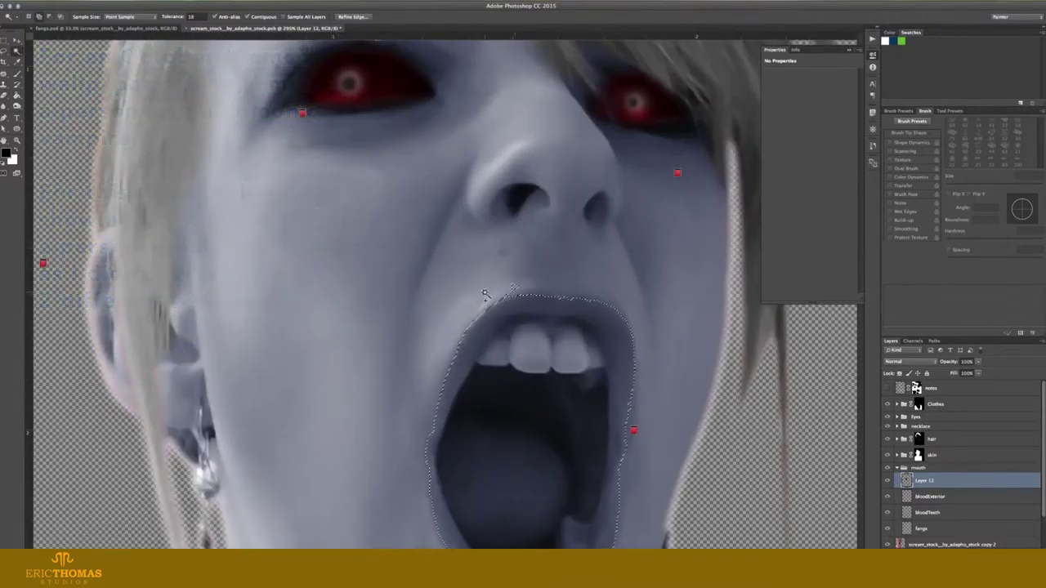
shift+click(555, 282)
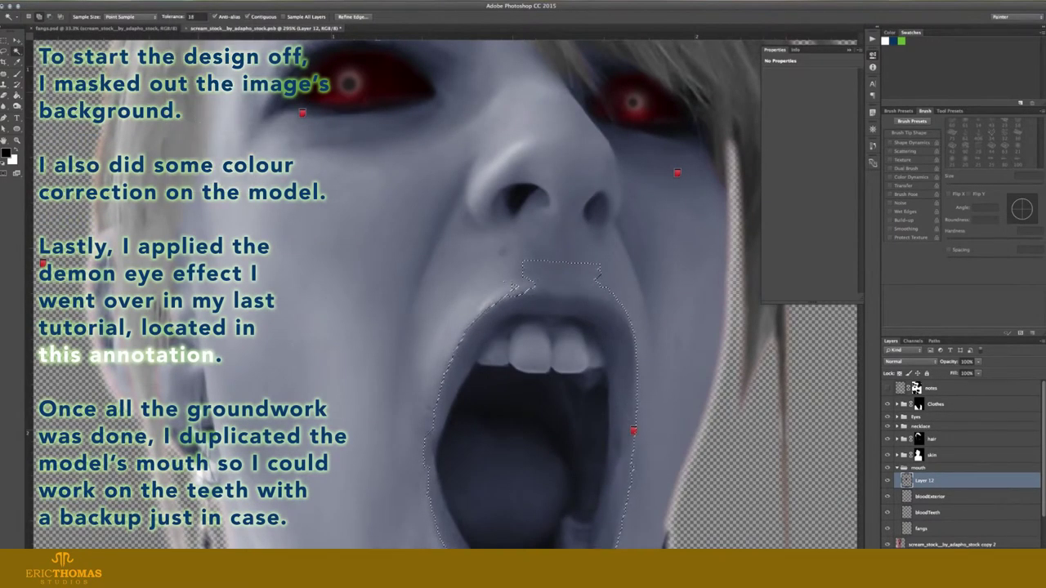
key(ctrl+z)
alt+click(525, 265)
alt+click(525, 266)
alt+click(532, 283)
Remove the selection's tail below the lower lip
scroll(437, 461, down, 1)
scroll(437, 461, down, 3)
scroll(465, 478, down, 2)
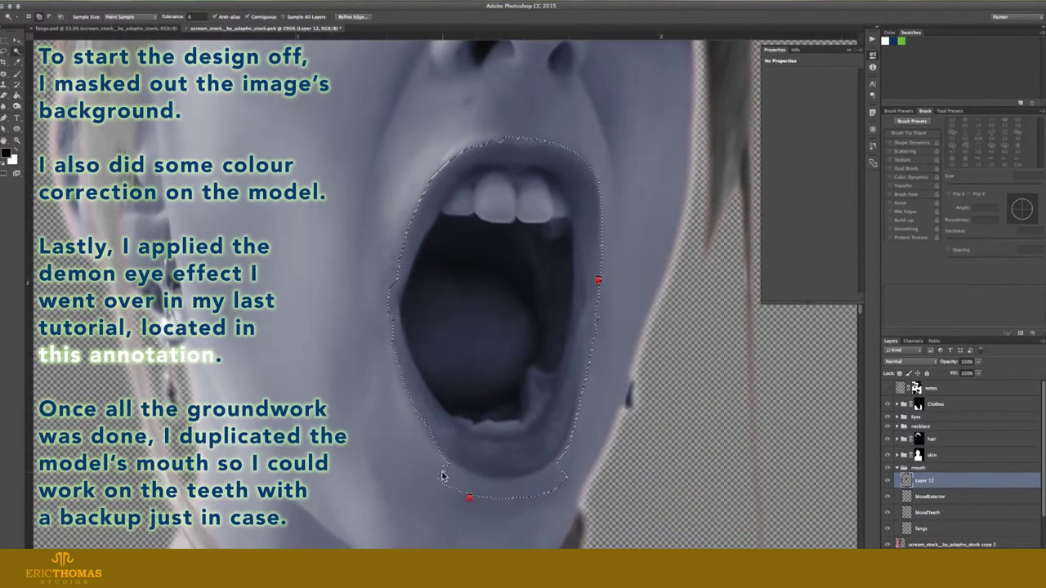
alt+click(541, 488)
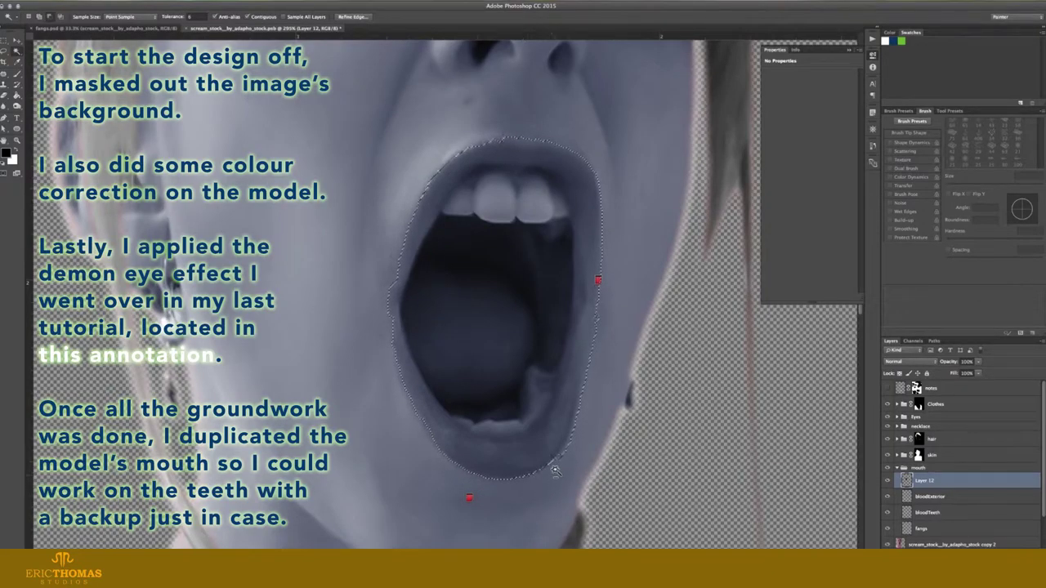
scroll(577, 429, up, 1)
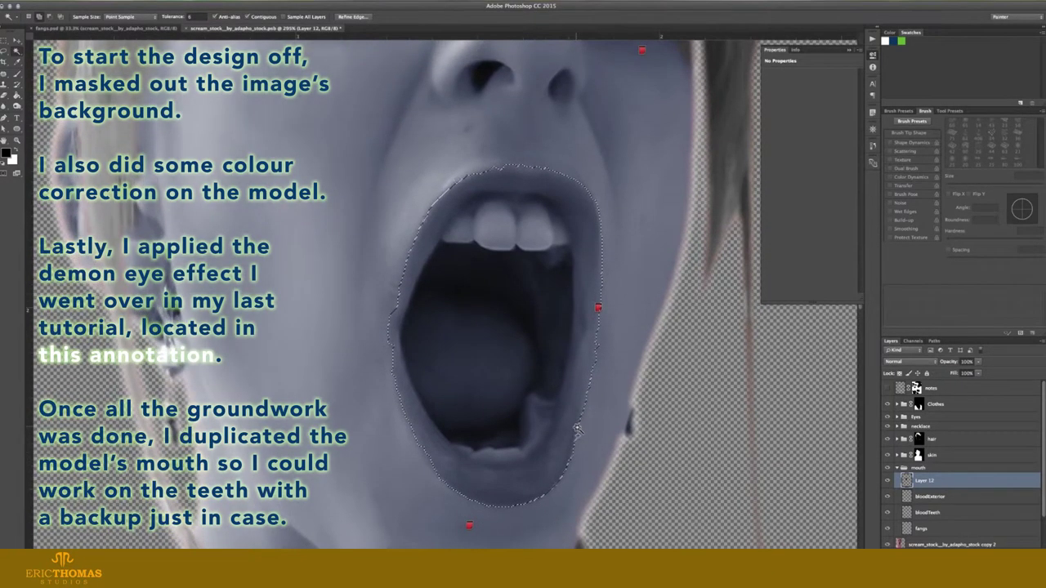
Mask the mouth group to the mouth shape and duplicate Layer 12 as a backup
click(919, 454)
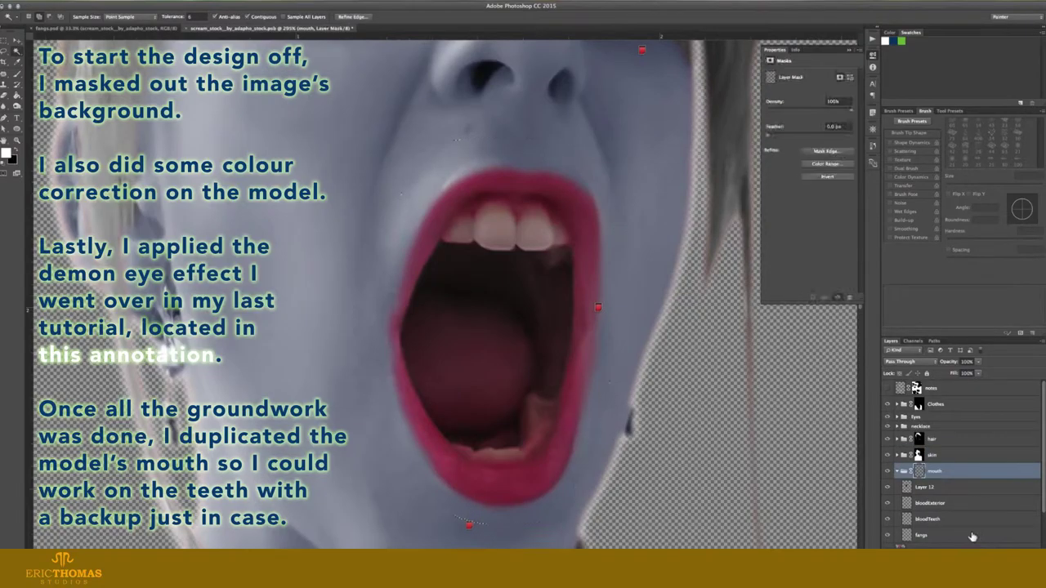
click(931, 485)
scroll(963, 518, down, 2)
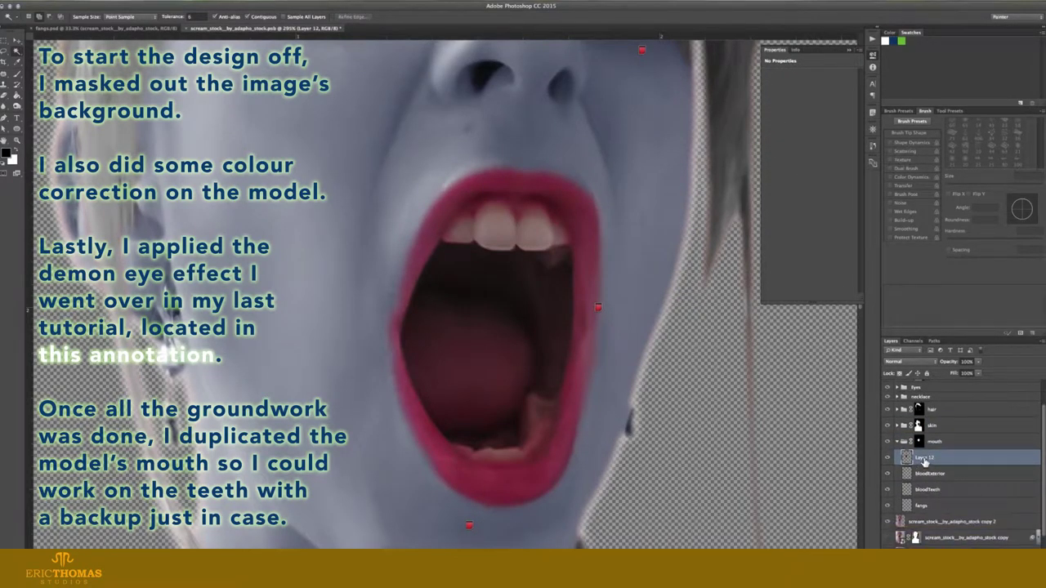
click(923, 476)
shift+click(924, 489)
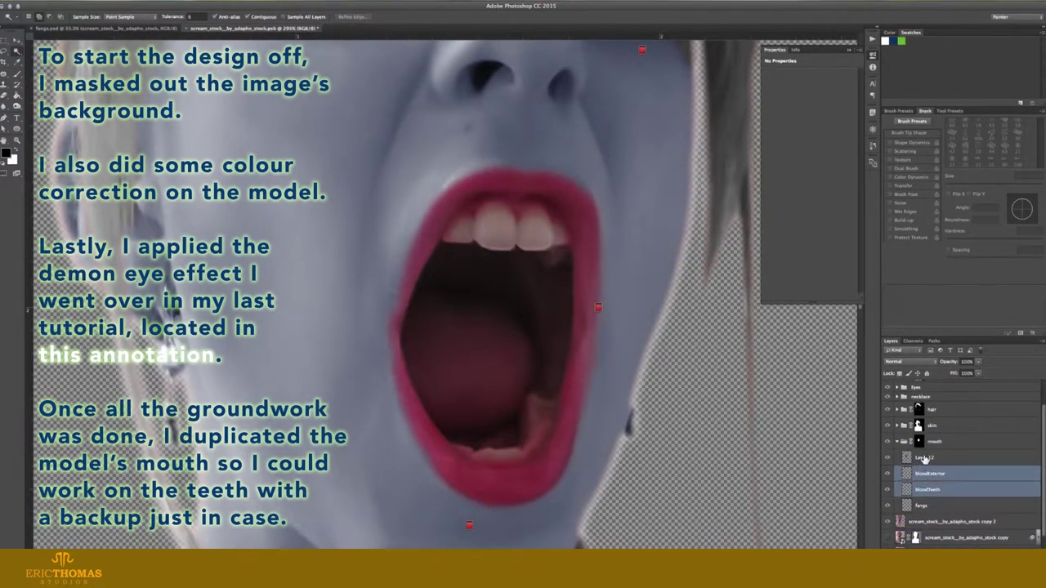
click(923, 459)
key(ctrl+j)
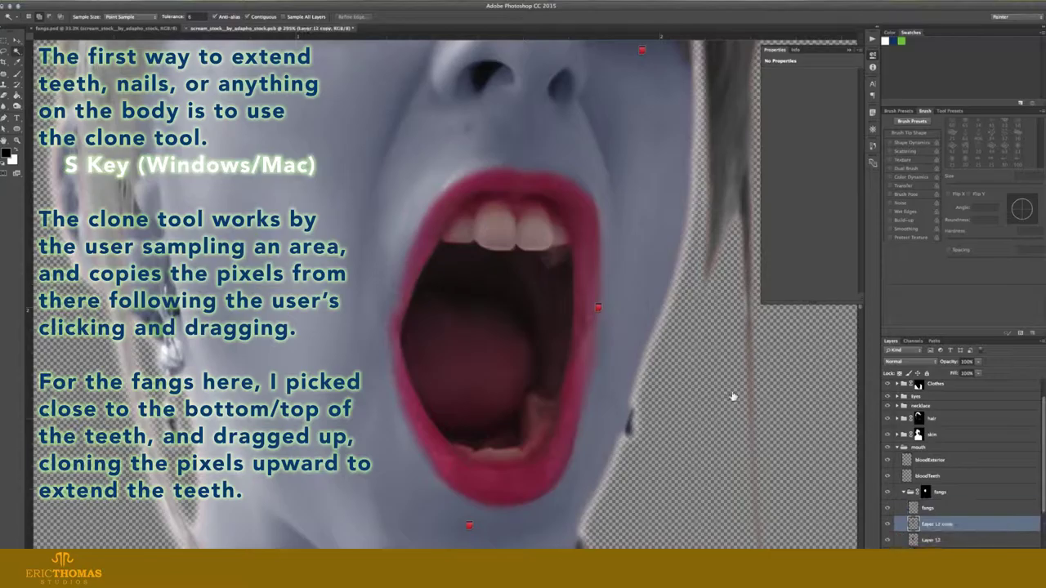
Clone Stamp light tooth pixels beside the teeth on Layer 12 copy
click(6, 85)
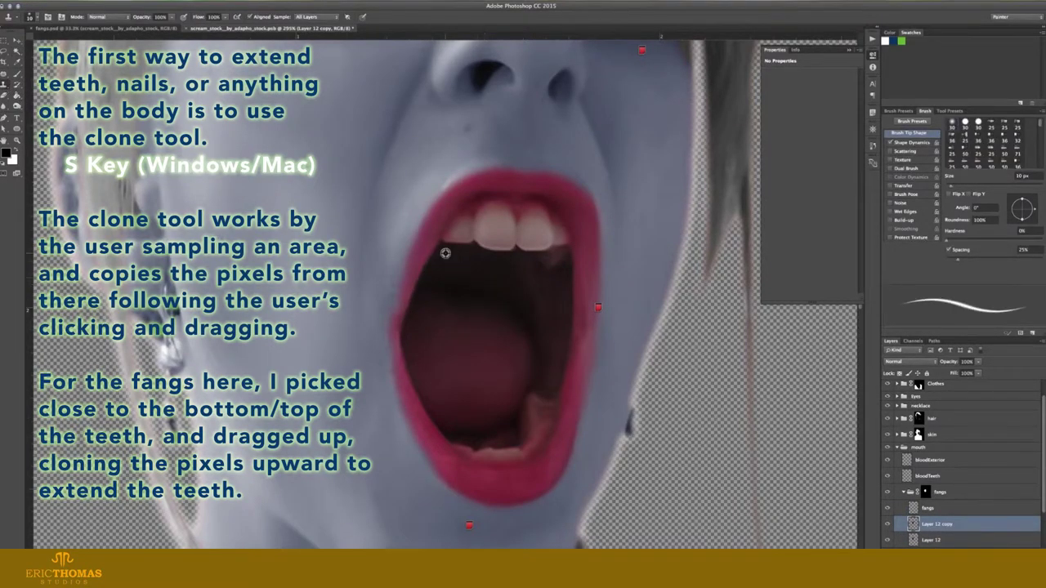
scroll(458, 254, up, 2)
scroll(467, 253, up, 1)
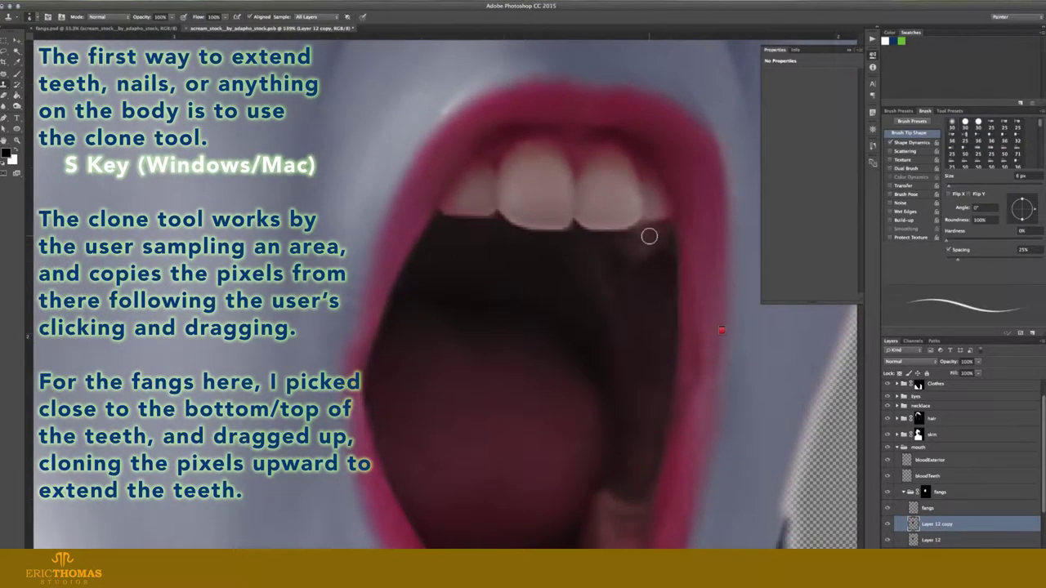
mouse_move(656, 245)
mouse_down()
mouse_move(651, 234)
mouse_move(656, 268)
mouse_up()
scroll(548, 299, down, 3)
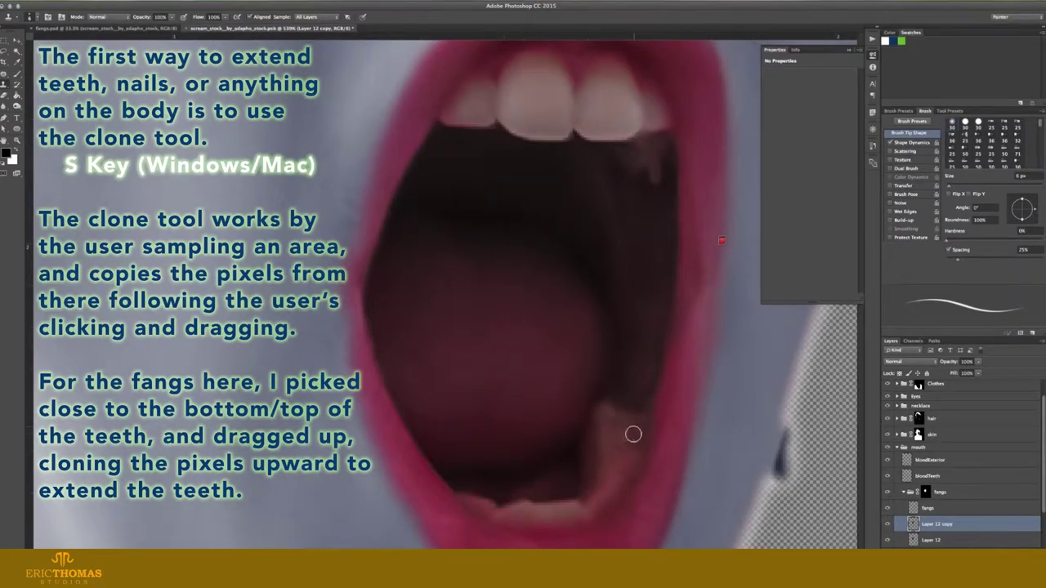
Clone the lower tooth upward into a fang and stretch the upper tooth down
drag(625, 414, 626, 427)
alt+click(620, 428)
drag(626, 408, 626, 396)
alt+click(636, 123)
mouse_move(618, 139)
mouse_down()
mouse_move(614, 155)
mouse_move(602, 152)
mouse_up()
Smudge the right front tooth down into a sharp fang point with a 6 px brush
drag(3, 104, 37, 122)
drag(591, 118, 593, 186)
drag(613, 147, 598, 194)
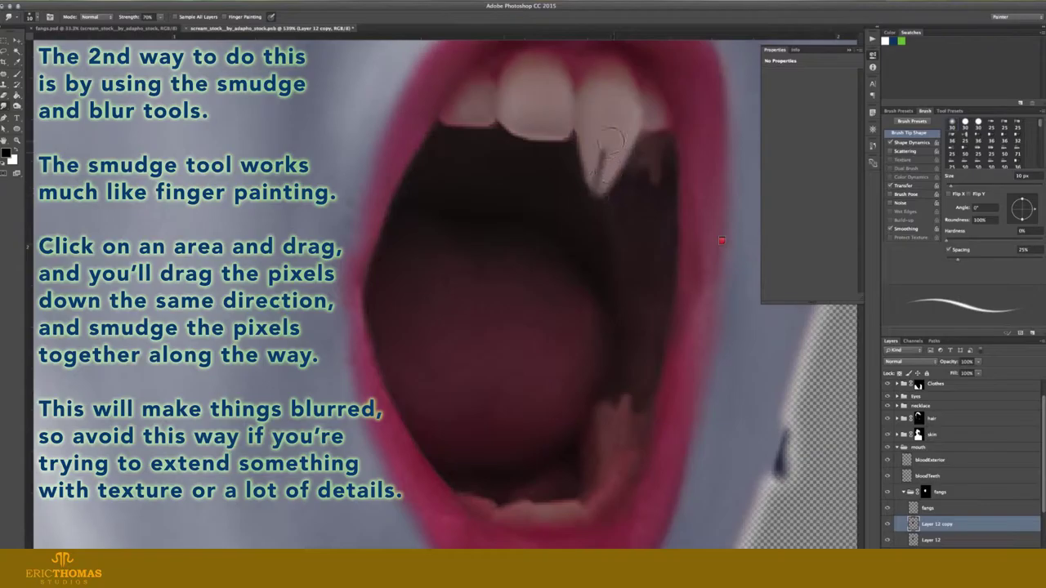
key(bracketleft)
key(bracketleft)
key(bracketleft)
drag(596, 184, 594, 211)
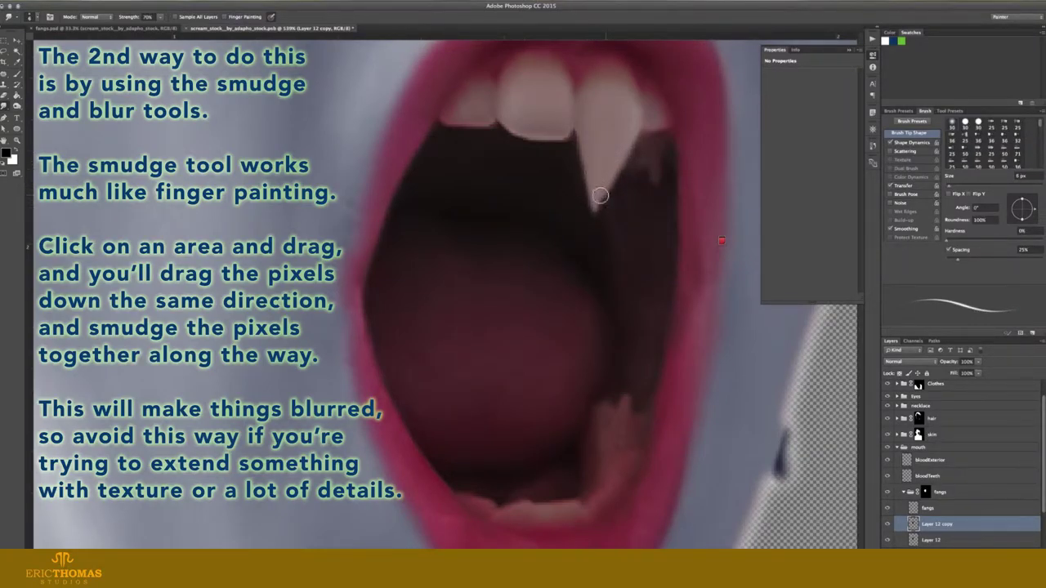
Try the Blur tool, then smudge more tooth pixels downward into fang points
right_click(13, 117)
click(37, 108)
key(bracketleft)
key(bracketleft)
key(bracketleft)
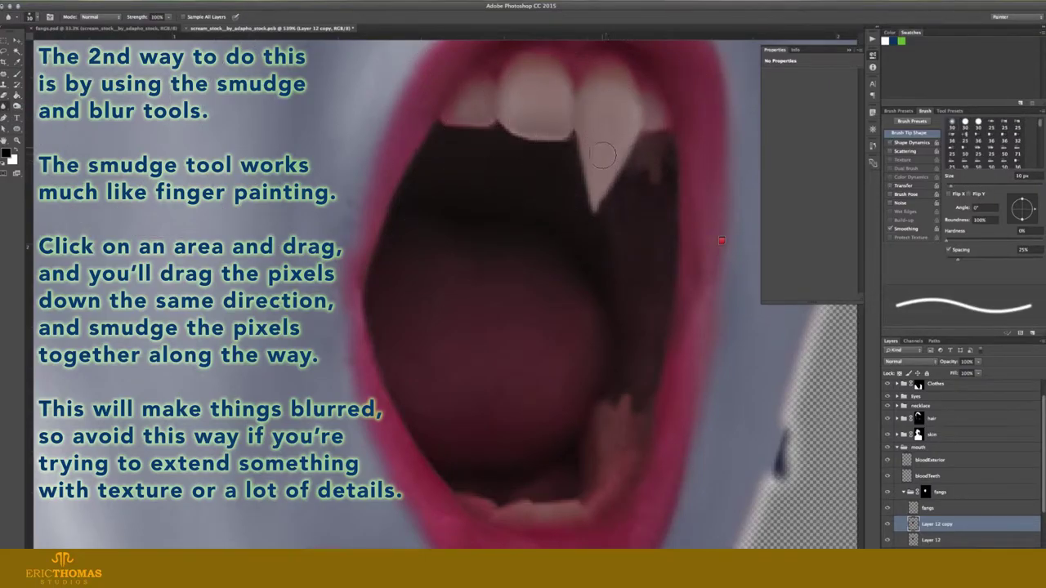
right_click(7, 106)
click(37, 124)
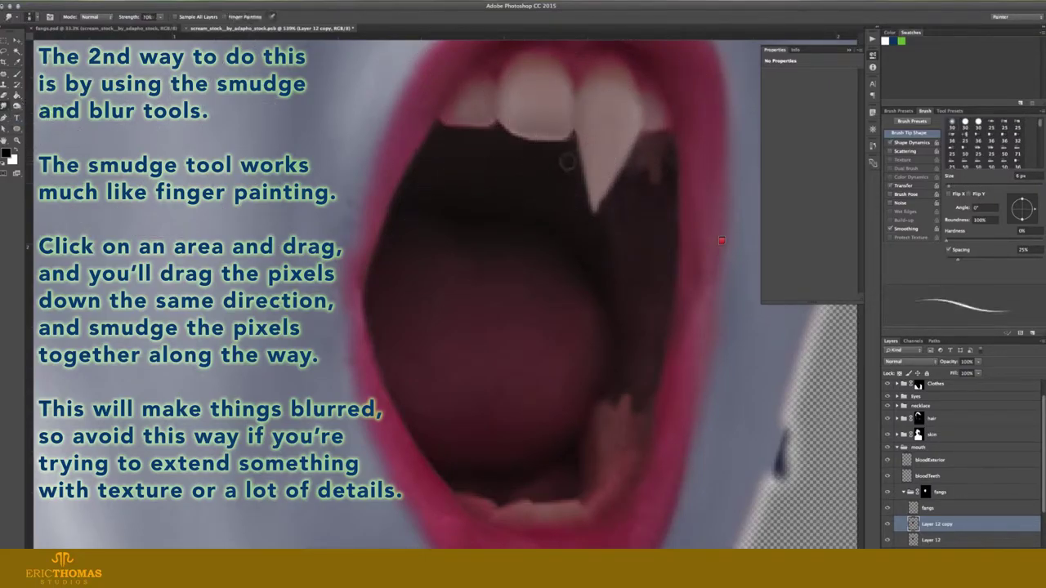
drag(564, 123, 564, 203)
mouse_move(514, 122)
mouse_down()
mouse_move(516, 157)
mouse_move(540, 186)
mouse_up()
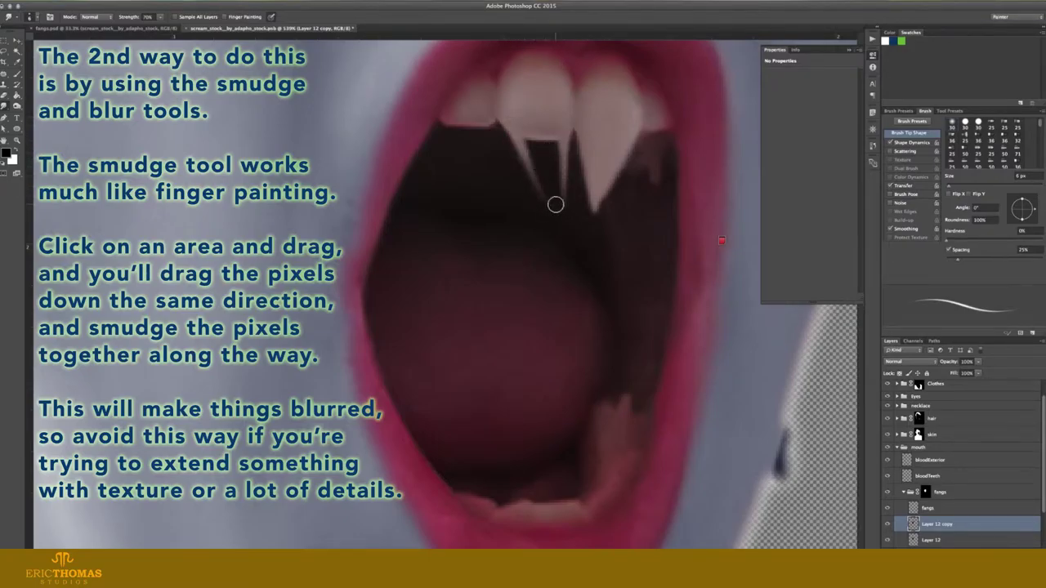
Smudge the left front tooth into a trial fang, then undo those strokes
drag(523, 124, 561, 171)
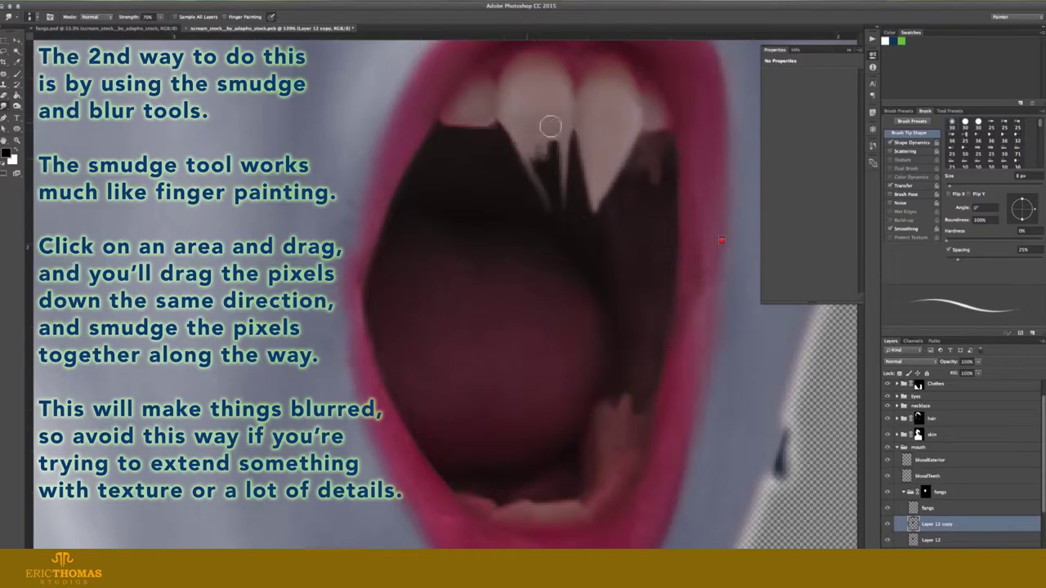
drag(523, 139, 547, 182)
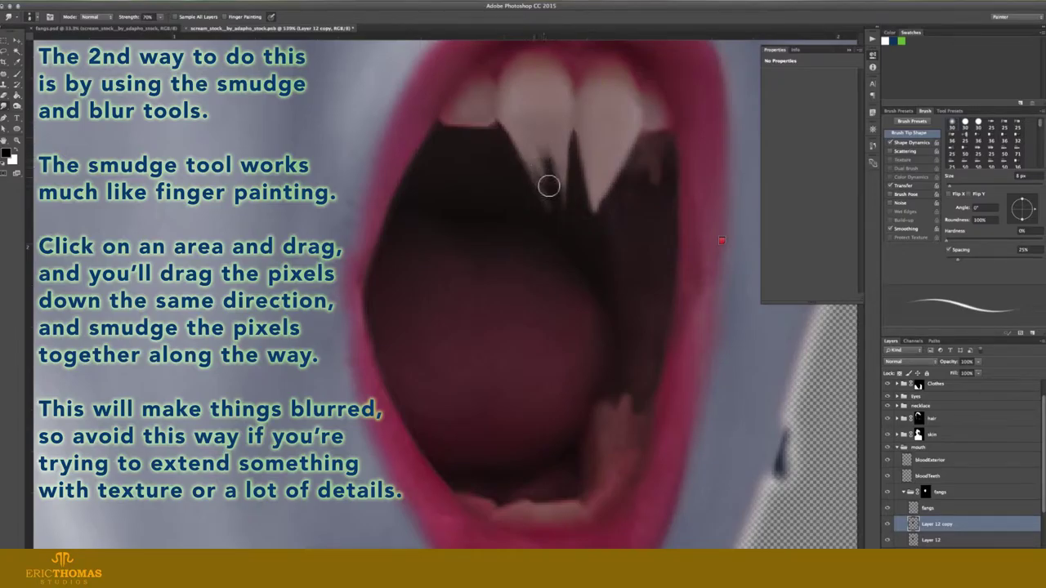
drag(547, 145, 558, 198)
key(bracketleft)
key(bracketleft)
key(bracketleft)
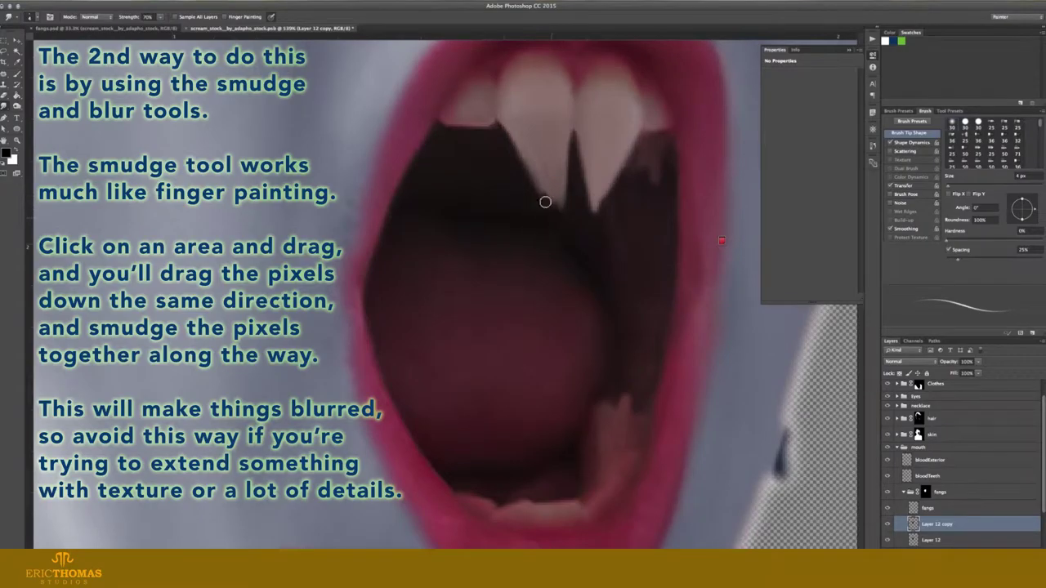
key(bracketleft)
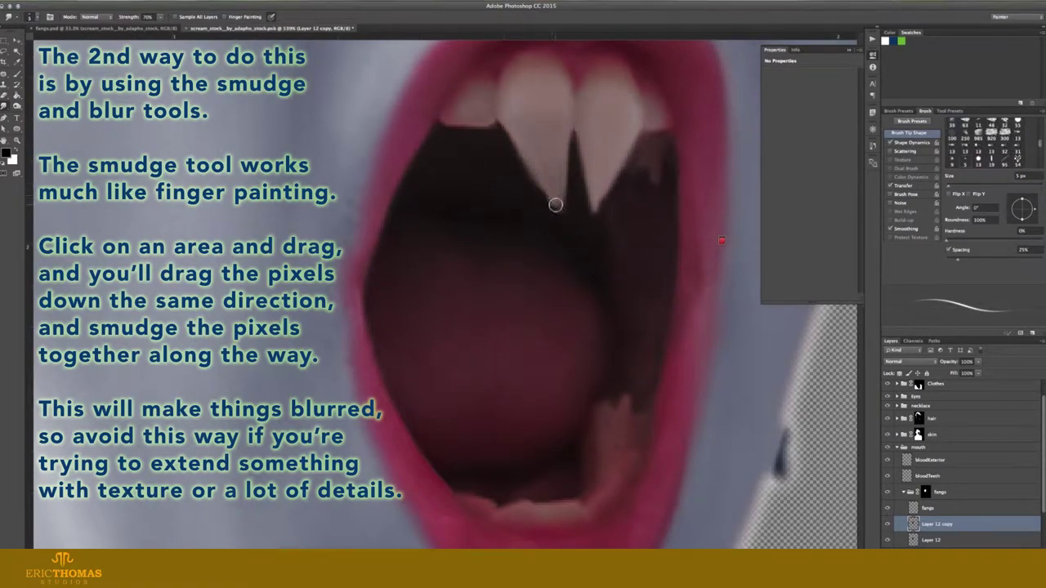
key(ctrl+alt+z)
key(ctrl+alt+z)
key(ctrl+alt+z)
key(ctrl+alt+z)
key(ctrl+alt+z)
key(ctrl+alt+z)
key(ctrl+alt+z)
key(ctrl+alt+z)
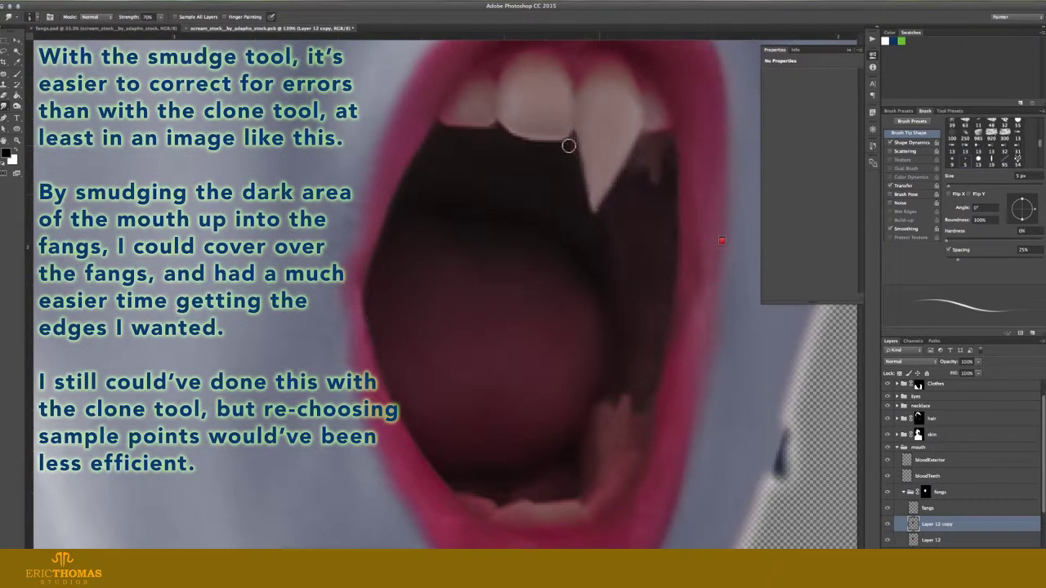
Smudge the left front tooth down into a sharp fang using 20 px then 9 px brushes
key(bracketright)
key(bracketright)
key(bracketright)
drag(536, 124, 533, 163)
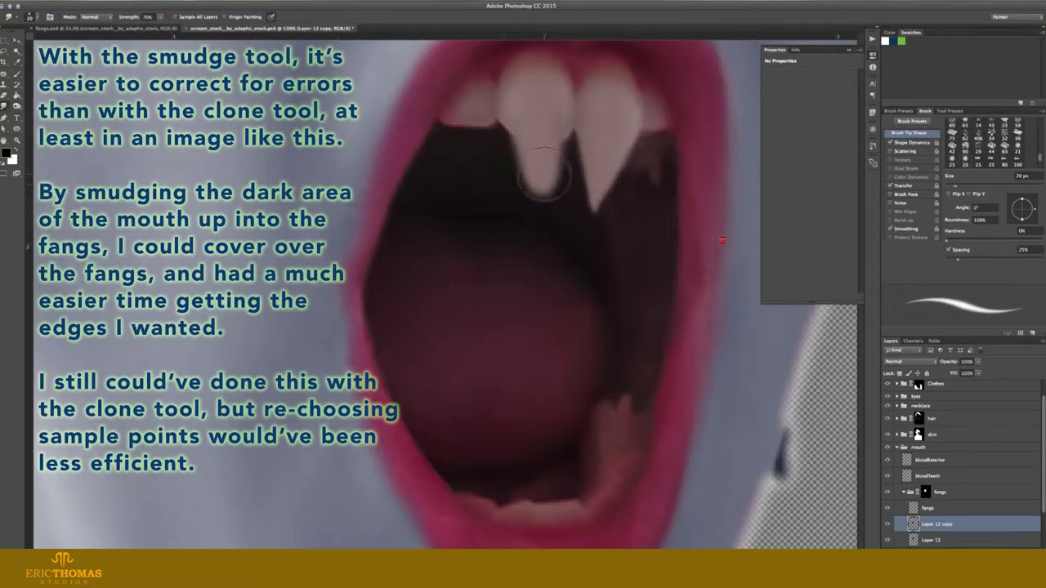
key(bracketleft)
key(bracketleft)
drag(513, 107, 523, 175)
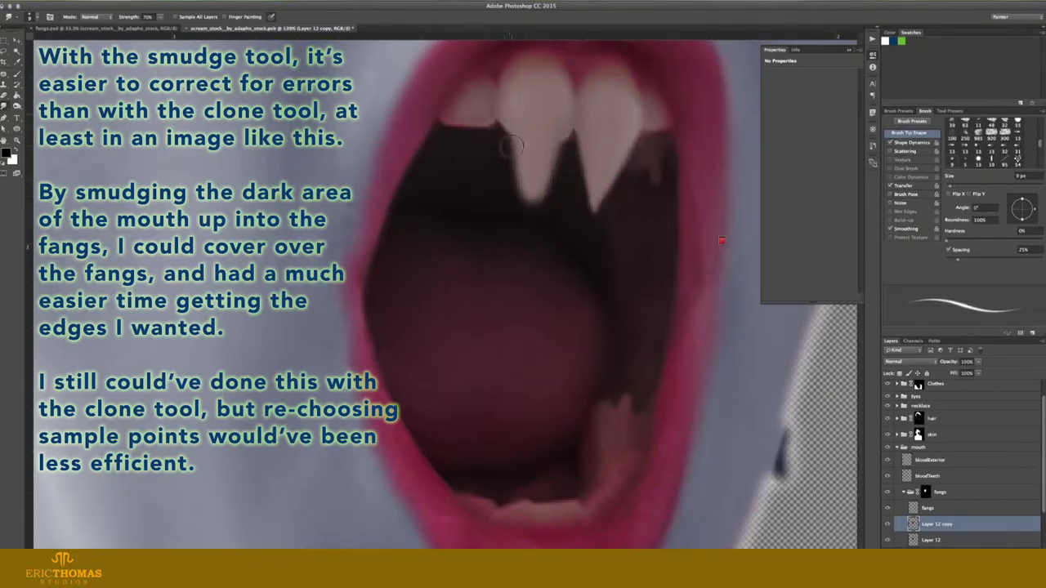
Push dark mouth pixels up between the fangs and refine the right fang's outer edge
drag(536, 211, 551, 159)
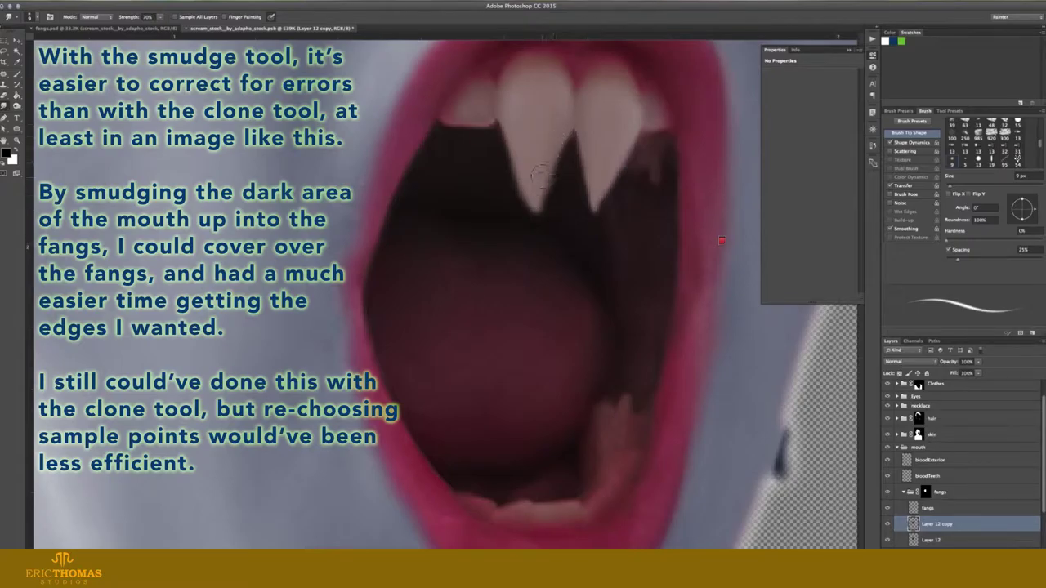
drag(542, 212, 586, 180)
key(bracketleft)
key(bracketleft)
key(bracketleft)
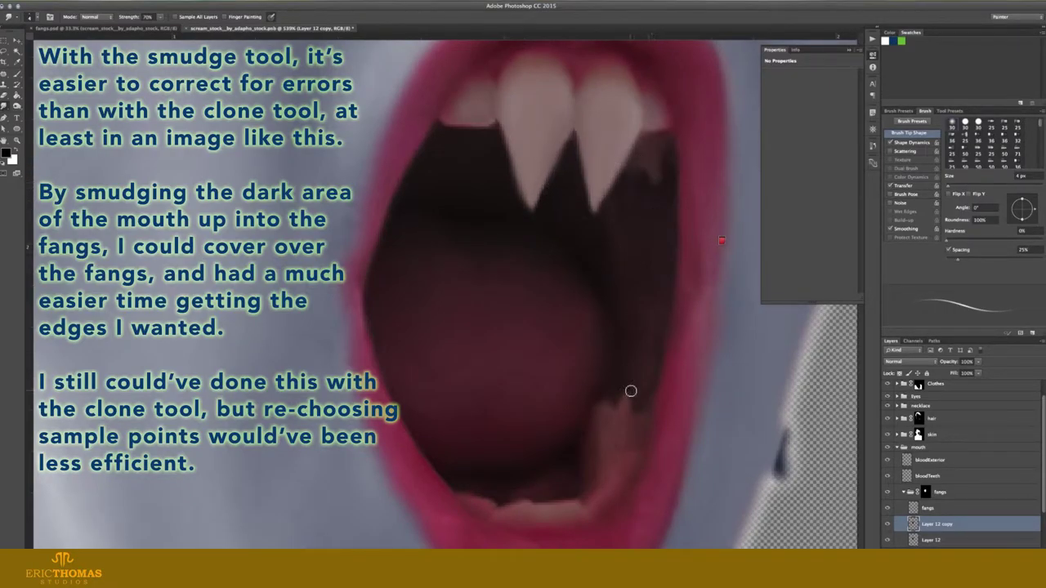
key(bracketright)
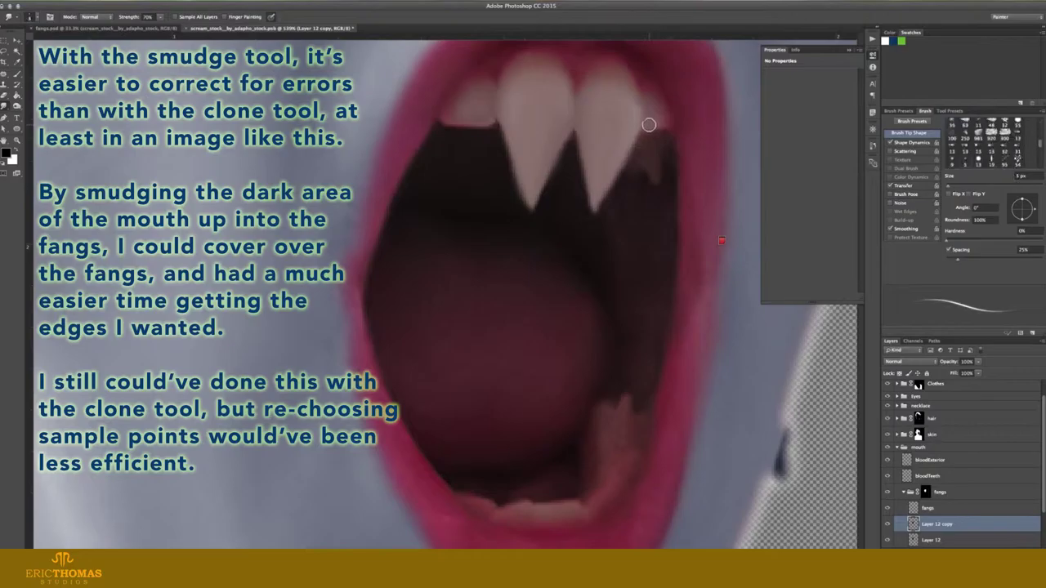
mouse_move(647, 161)
mouse_down()
mouse_move(646, 129)
mouse_move(646, 139)
mouse_move(664, 137)
mouse_move(652, 137)
mouse_up()
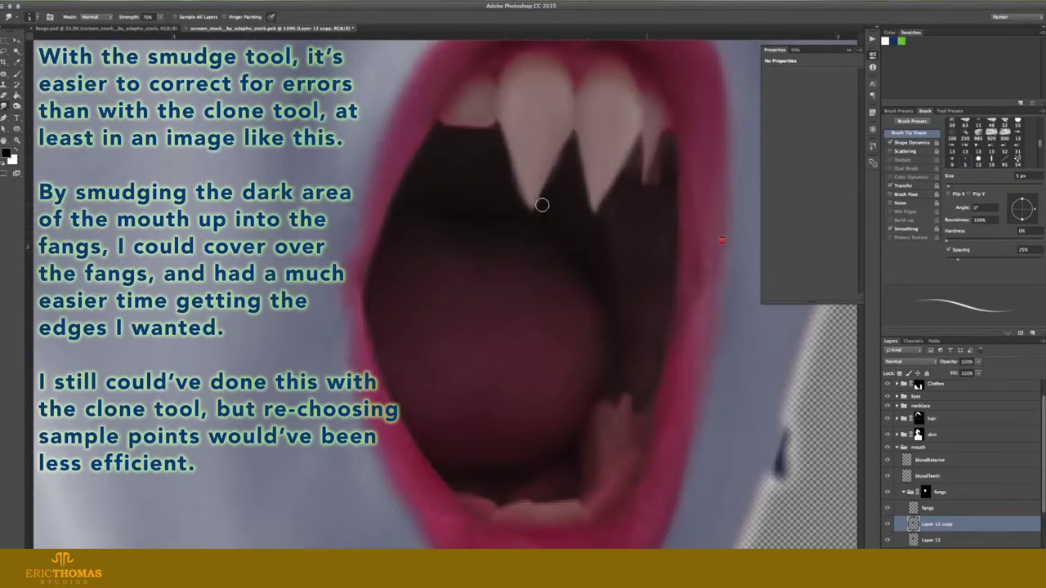
mouse_move(490, 122)
mouse_down()
mouse_move(482, 139)
mouse_move(445, 116)
mouse_move(454, 158)
mouse_move(469, 133)
mouse_move(456, 150)
mouse_up()
key(bracketright)
key(bracketright)
key(bracketright)
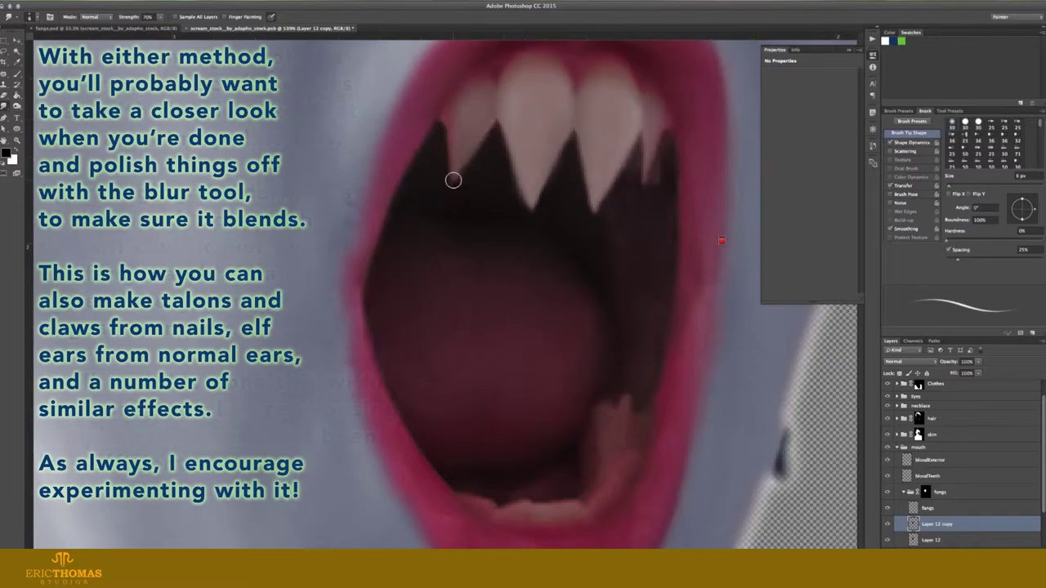
Duplicate the layer and smudge the lower teeth upward into two small fangs
click(18, 73)
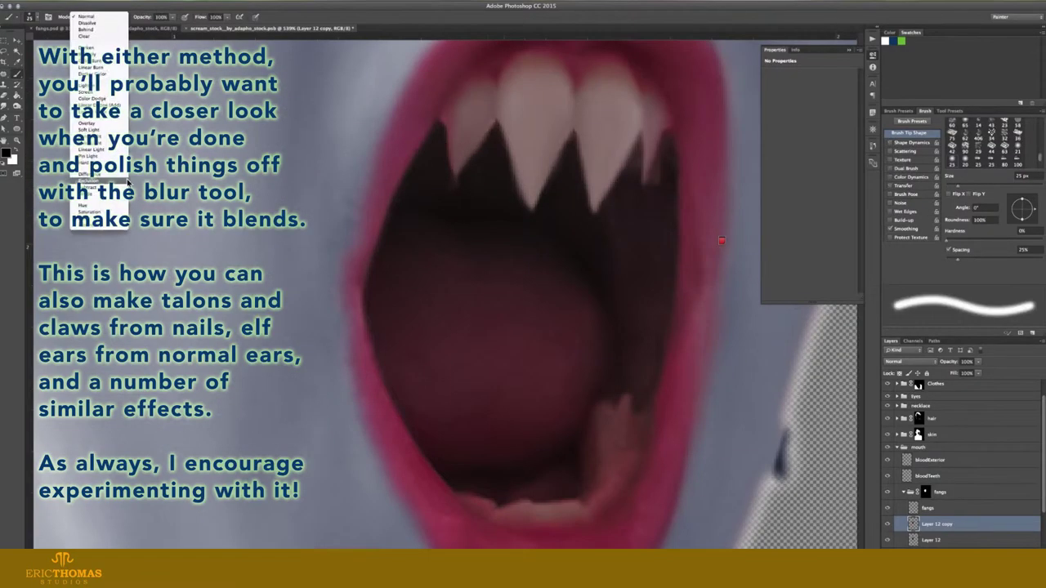
key(r)
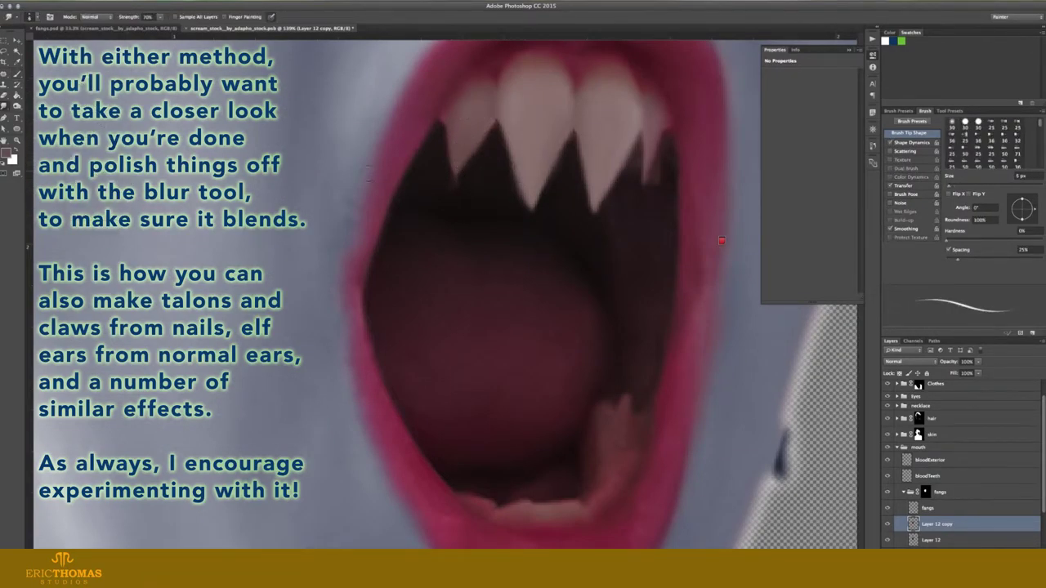
key(ctrl+j)
drag(543, 504, 561, 469)
drag(520, 516, 527, 451)
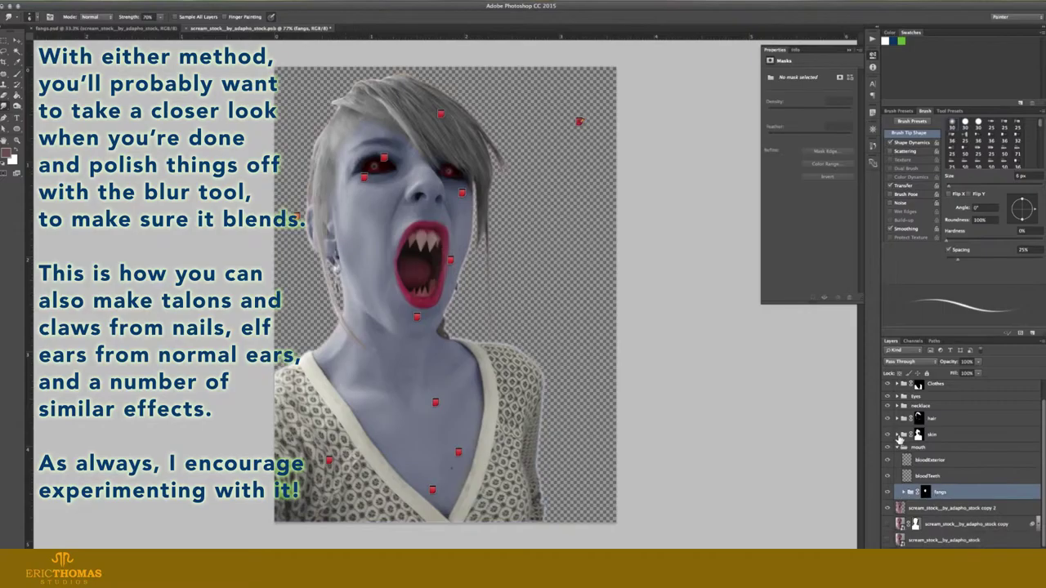
Select the lips group and pen-trace the inner lip down the left side and lower lip
click(939, 433)
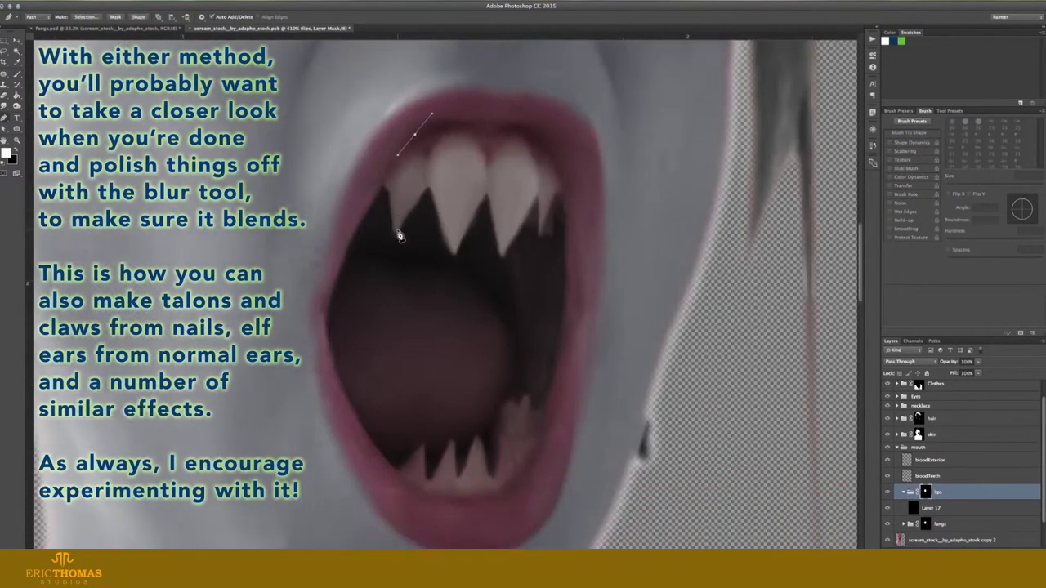
click(357, 225)
click(350, 245)
click(328, 292)
click(325, 319)
click(396, 470)
click(416, 488)
click(483, 503)
Close the inner-lip path around the fangs and apply it as a mask on the red layer
click(540, 456)
click(561, 325)
click(555, 163)
click(515, 125)
click(493, 142)
click(446, 120)
click(418, 130)
click(86, 16)
click(567, 168)
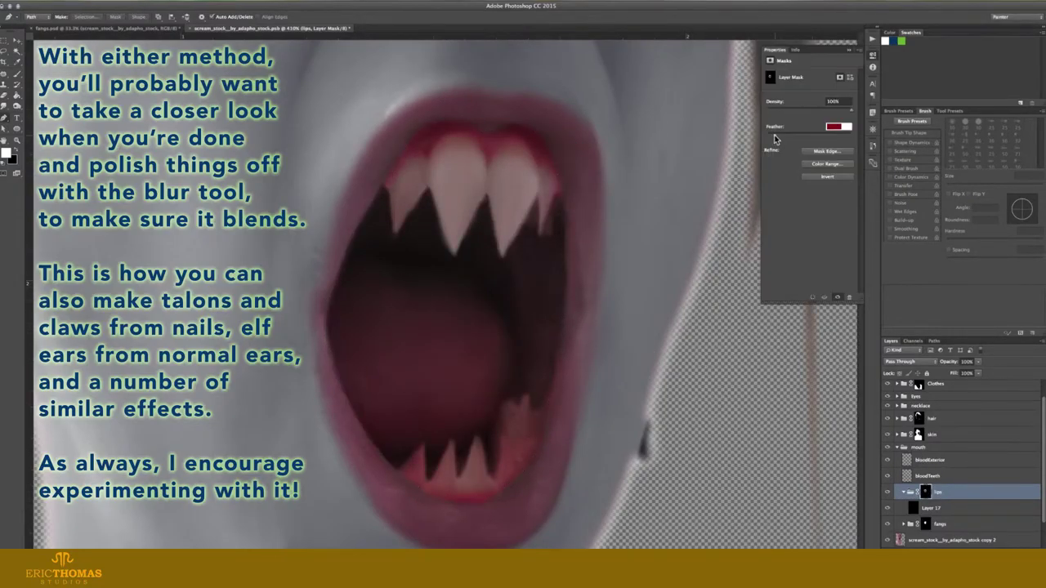